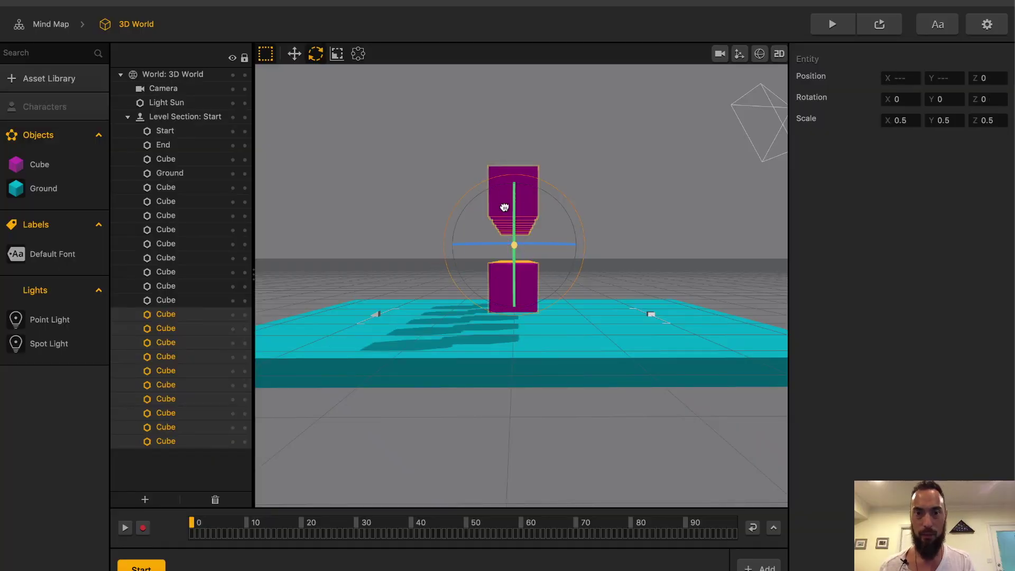
{"action": "key", "text": "Tab"}
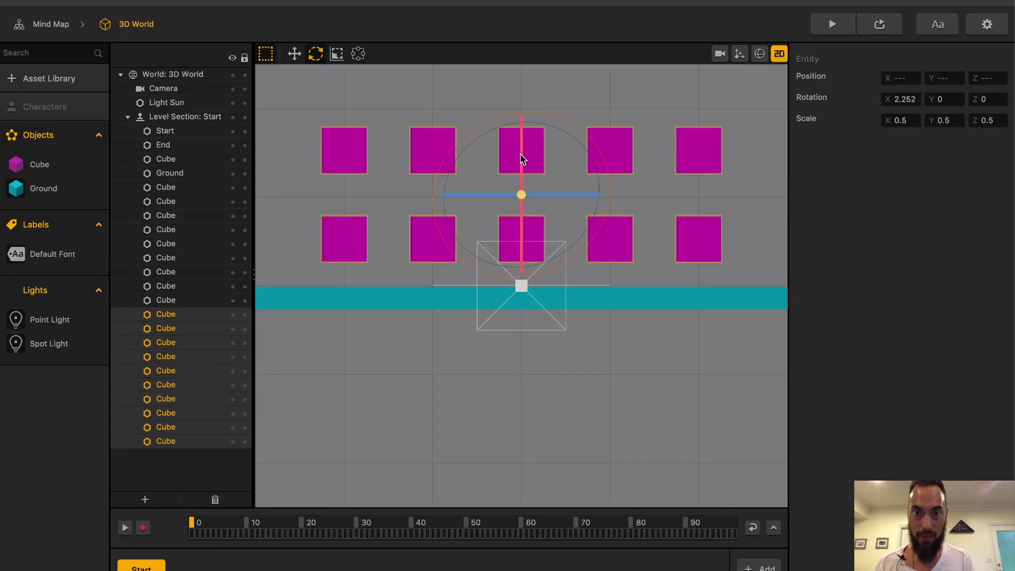
{"action": "left_click_drag", "start_coordinate": [523, 159], "coordinate": [523, 182]}
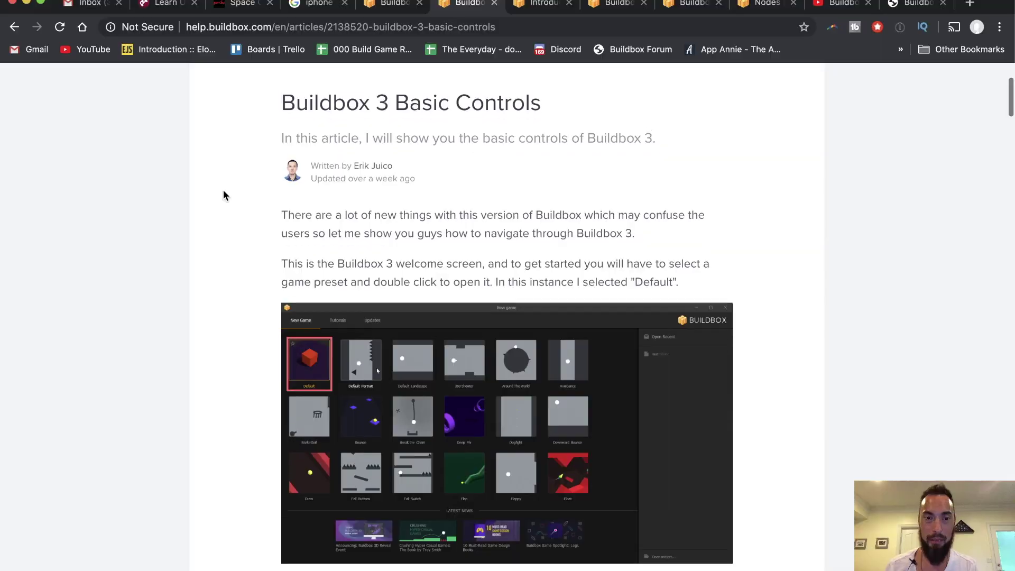
Read the opening of the Buildbox 3 Basic Controls article, down to the Mind Map section.
{"action": "scroll", "coordinate": [240, 193], "scroll_direction": "down", "scroll_amount": 6}
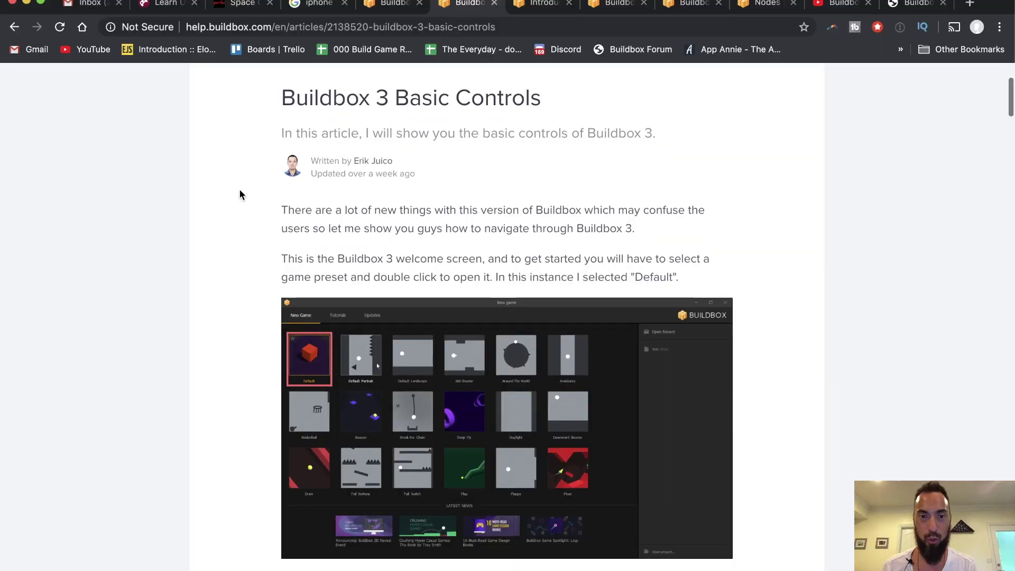
{"action": "scroll", "coordinate": [240, 188], "scroll_direction": "down", "scroll_amount": 2}
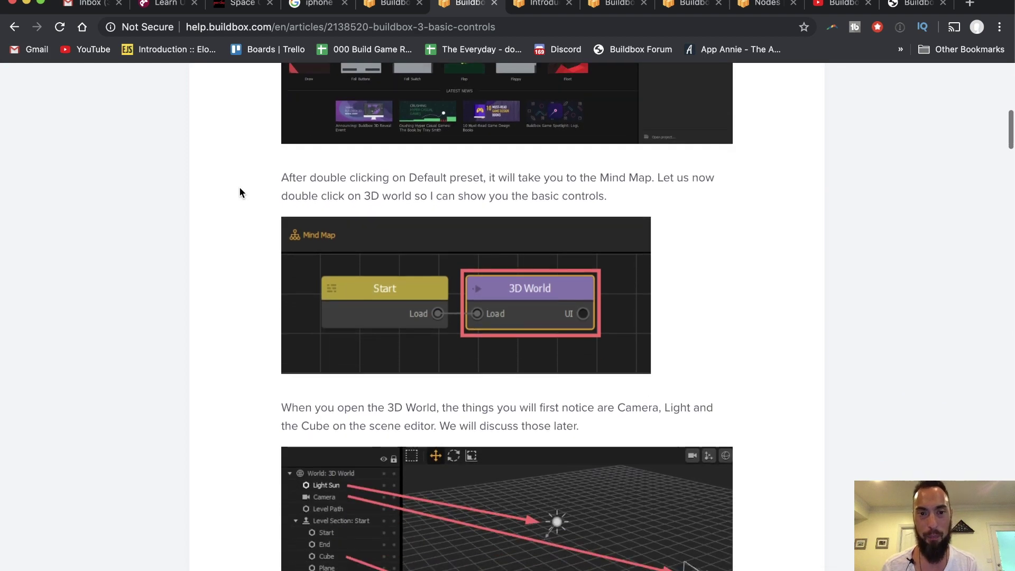
Switch to Buildbox, place the 3D World node right beside the Start node and inspect its gravity fields.
{"action": "key", "text": "ctrl+Up"}
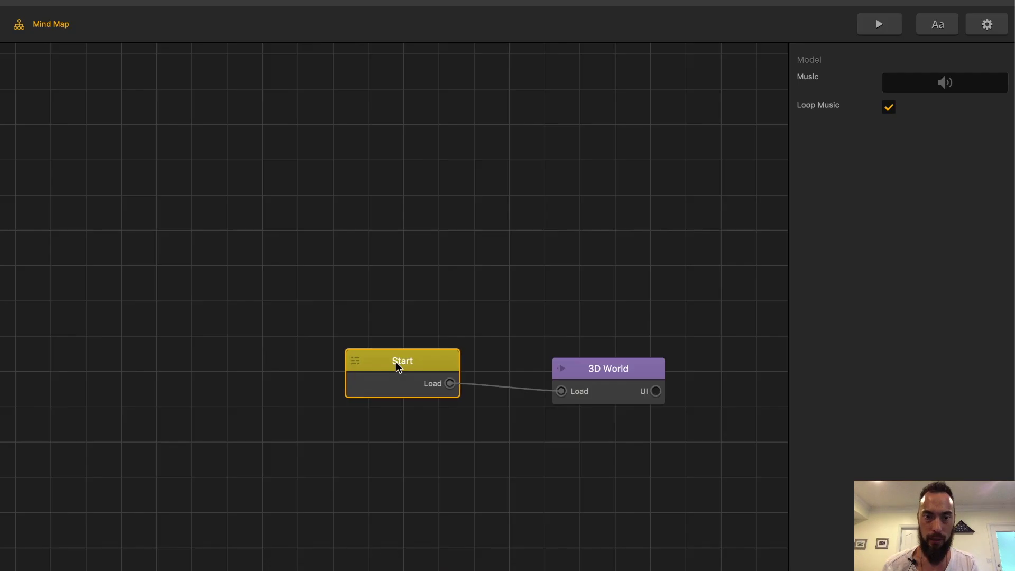
{"action": "left_click_drag", "start_coordinate": [605, 368], "coordinate": [538, 363]}
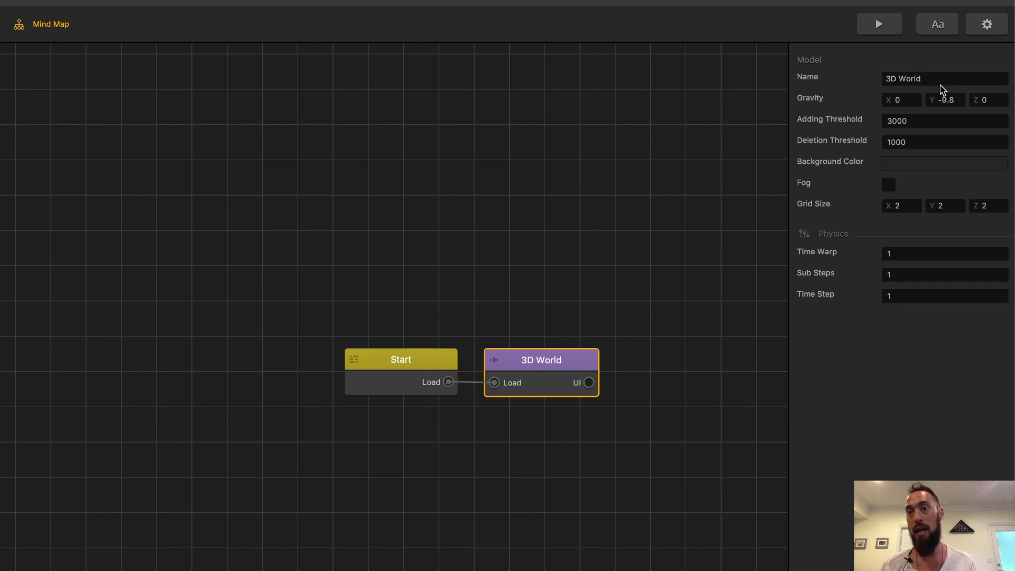
{"action": "left_click", "coordinate": [910, 123]}
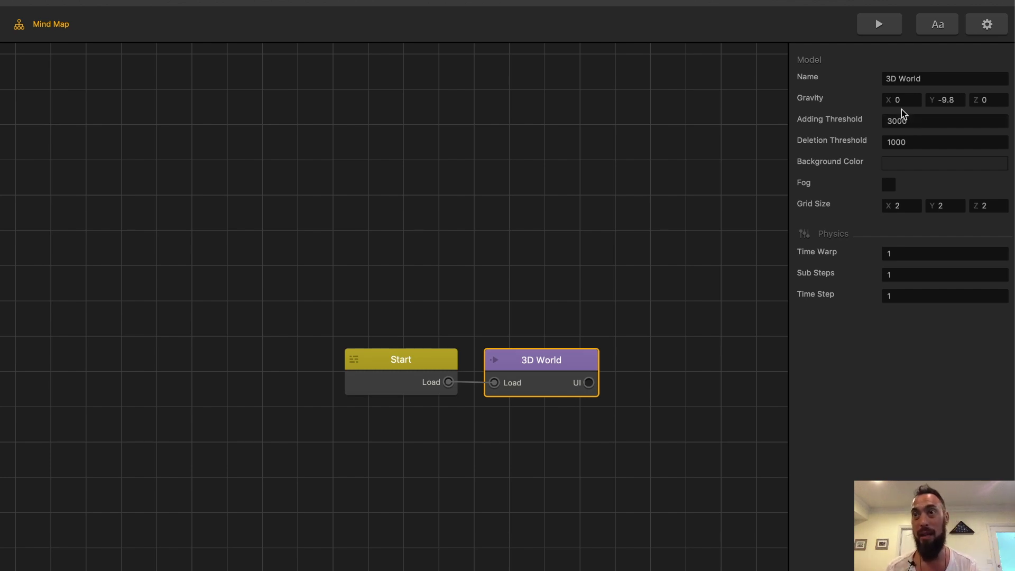
{"action": "left_click", "coordinate": [898, 99]}
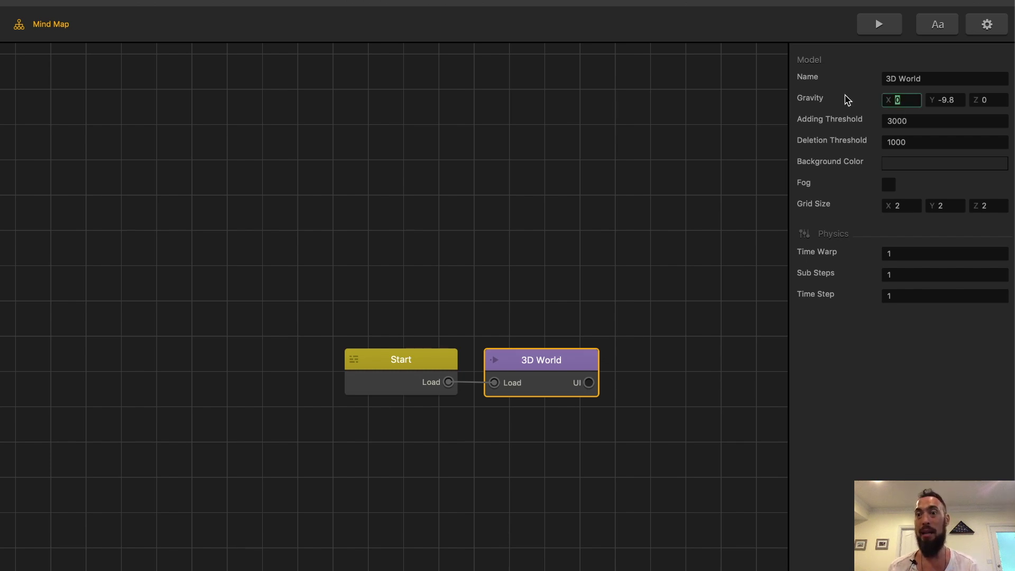
{"action": "left_click", "coordinate": [946, 100]}
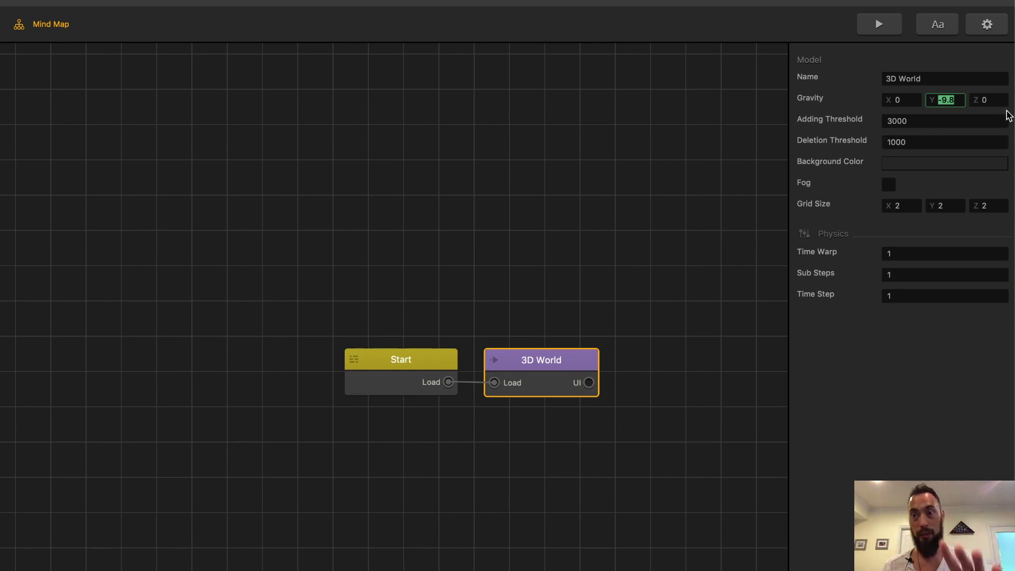
Set the 3D World's background color to a light grey.
{"action": "left_click", "coordinate": [932, 164]}
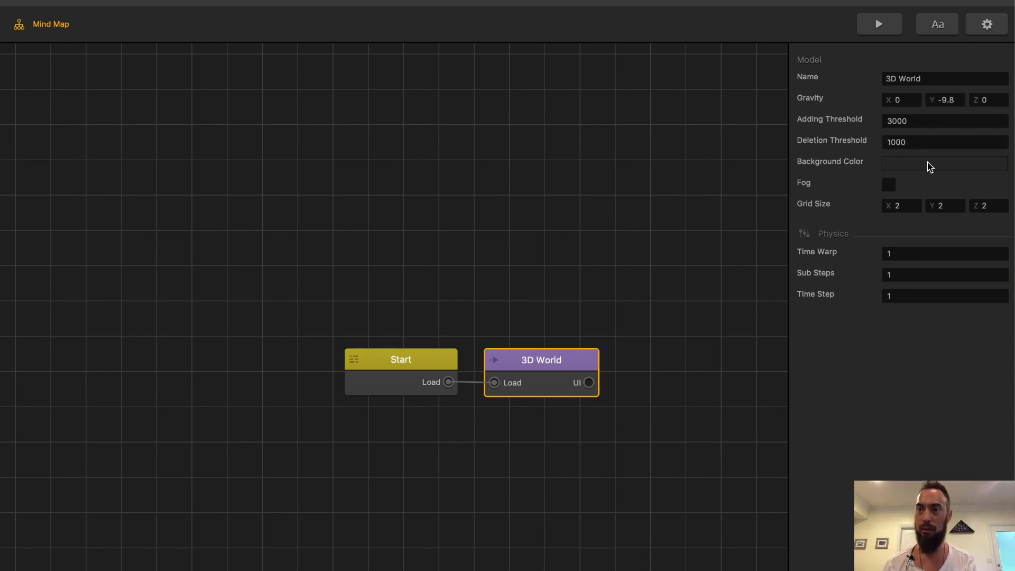
{"action": "left_click", "coordinate": [63, 494]}
{"action": "left_click_drag", "start_coordinate": [64, 494], "coordinate": [60, 494]}
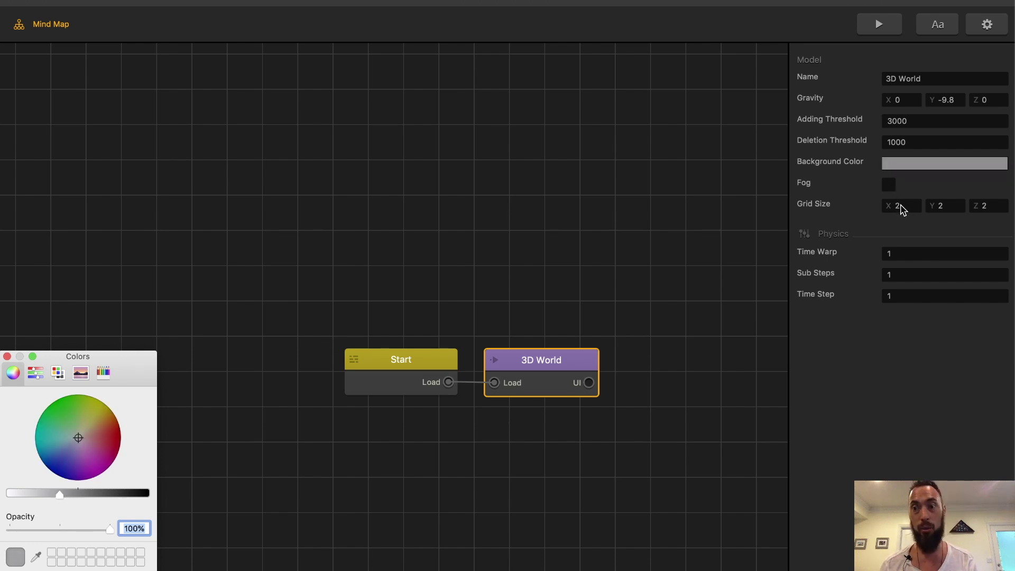
Review the 3D World's grid size and Time Warp settings.
{"action": "left_click", "coordinate": [955, 209]}
{"action": "key", "text": "Tab"}
{"action": "key", "text": "Tab"}
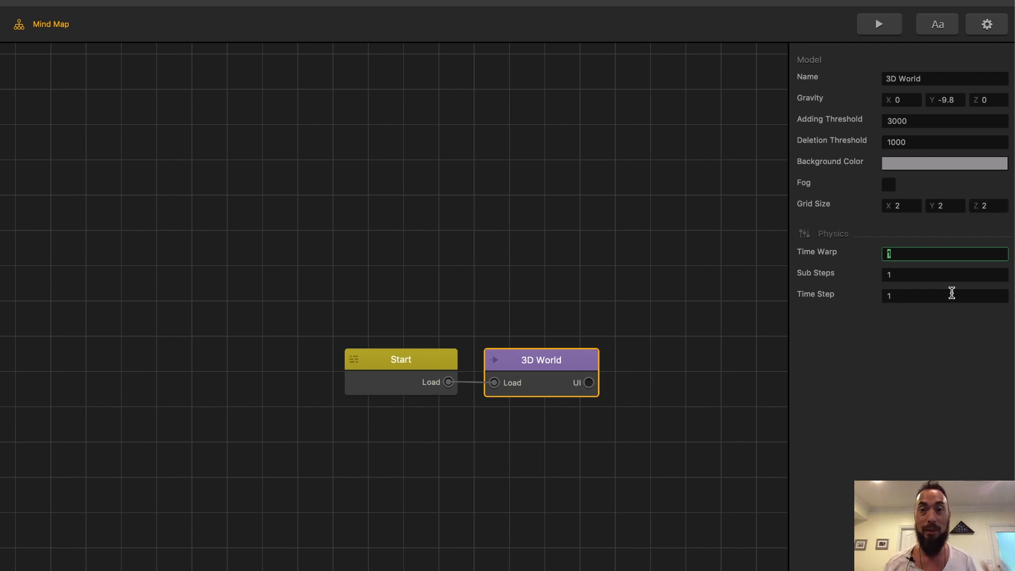
Open the 3D World's node map and add a Touch control node.
{"action": "double_click", "coordinate": [541, 360]}
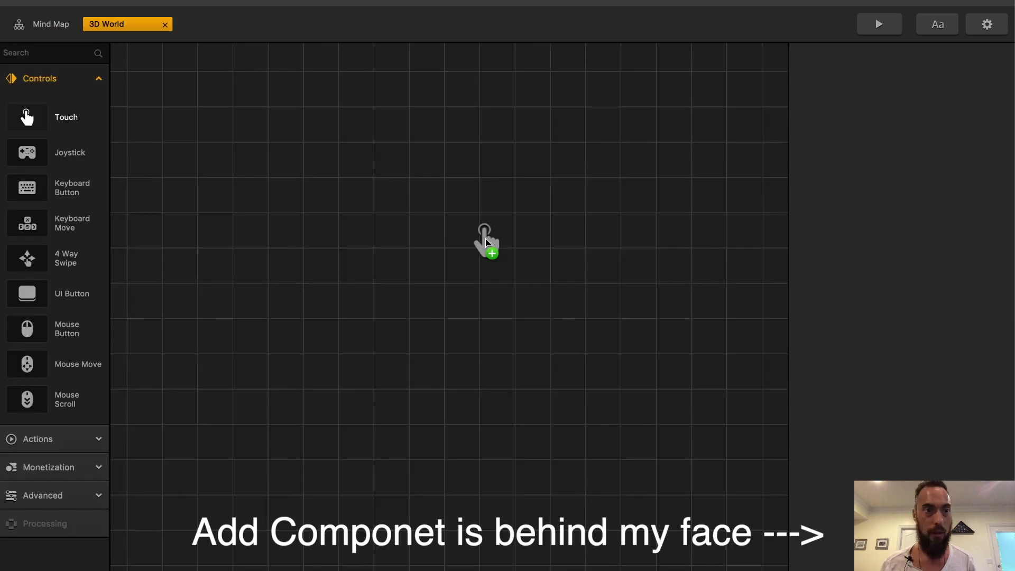
{"action": "left_click_drag", "start_coordinate": [482, 238], "coordinate": [484, 240]}
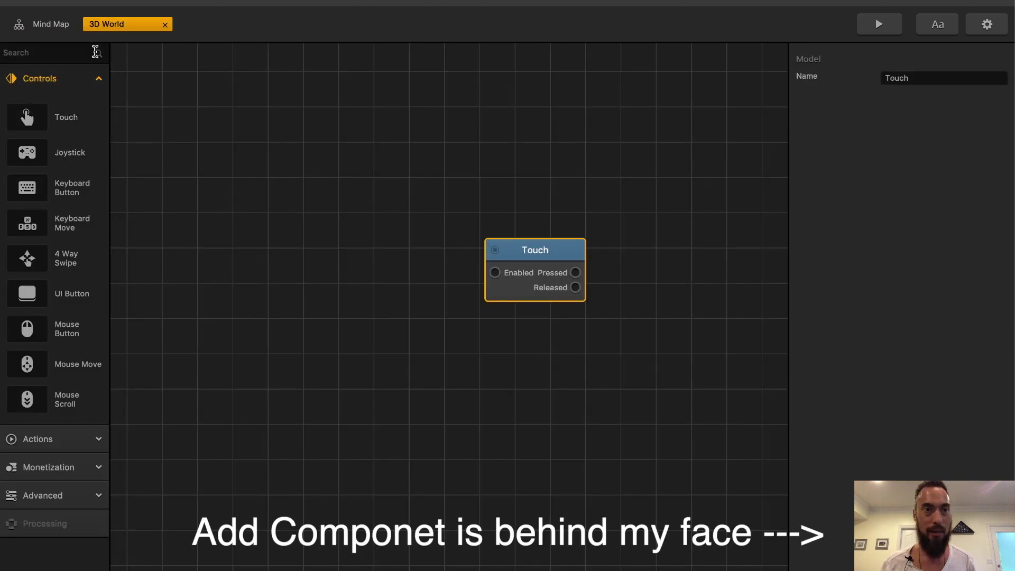
{"action": "left_click", "coordinate": [50, 25]}
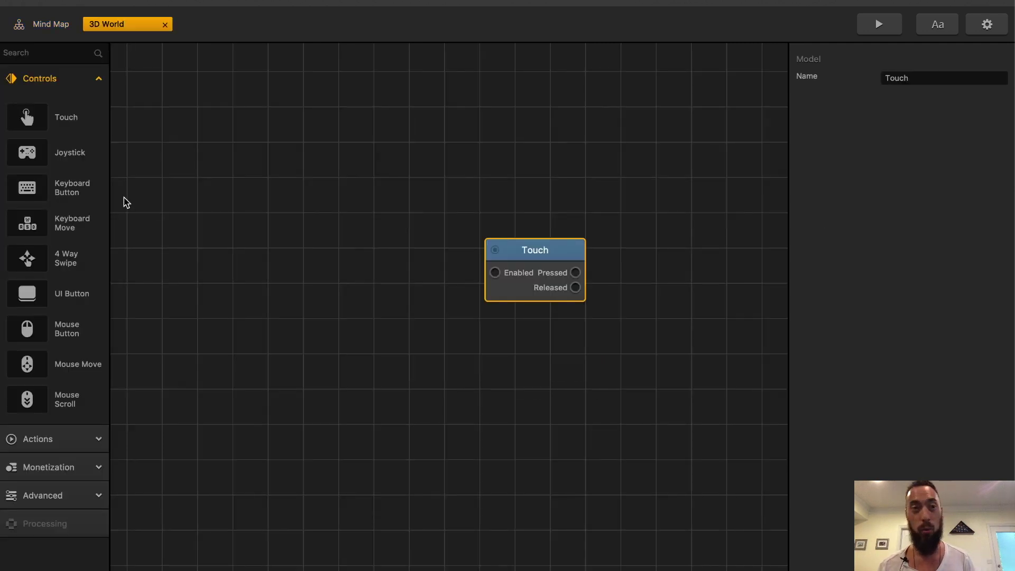
Add an Add Point action node below the Touch node and return to the Mind Map.
{"action": "left_click", "coordinate": [53, 78]}
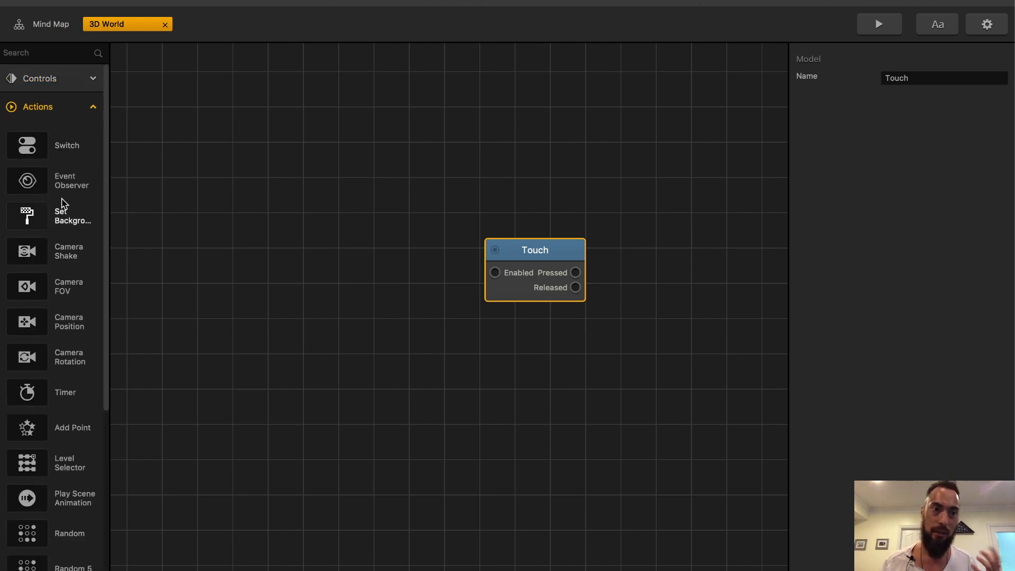
{"action": "scroll", "coordinate": [62, 201], "scroll_direction": "down", "scroll_amount": 2}
{"action": "mouse_move", "coordinate": [55, 376]}
{"action": "left_mouse_down"}
{"action": "mouse_move", "coordinate": [63, 373]}
{"action": "mouse_move", "coordinate": [52, 378]}
{"action": "left_mouse_up"}
{"action": "left_click", "coordinate": [37, 24]}
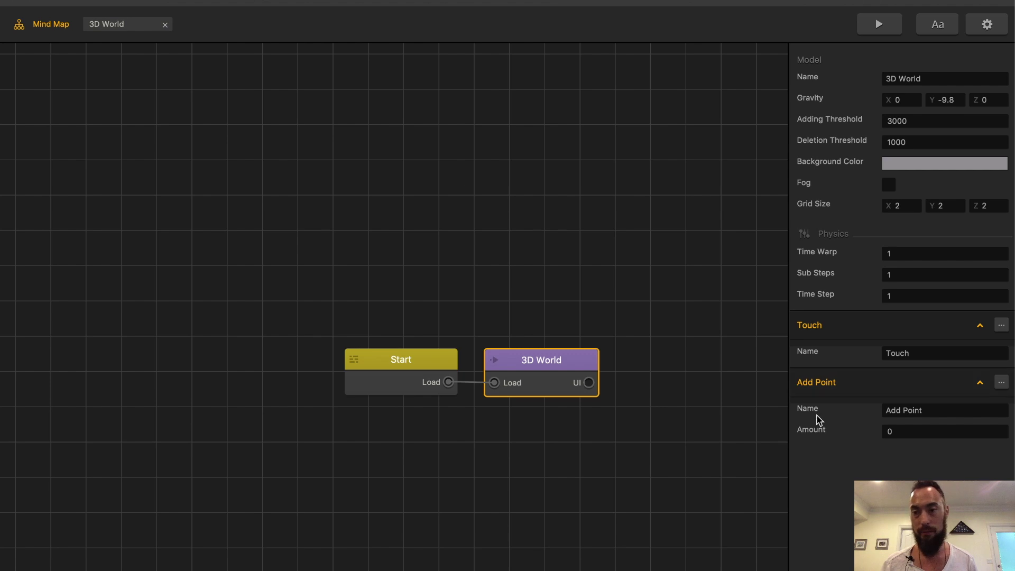
Reopen the 3D World's node map and add Script and Converter nodes from the Advanced group.
{"action": "double_click", "coordinate": [541, 360]}
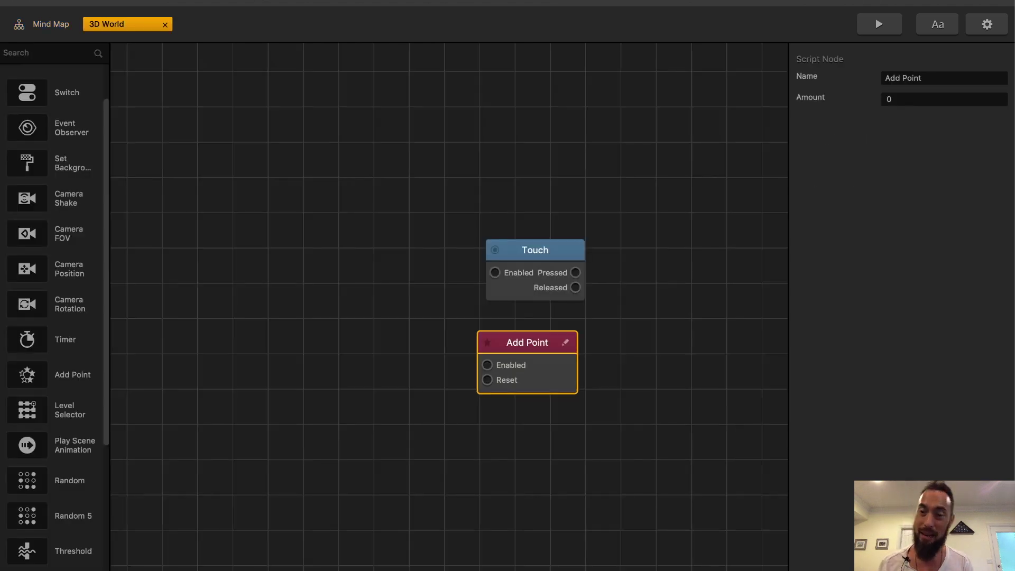
{"action": "scroll", "coordinate": [24, 211], "scroll_direction": "up", "scroll_amount": 2}
{"action": "left_click", "coordinate": [42, 106]}
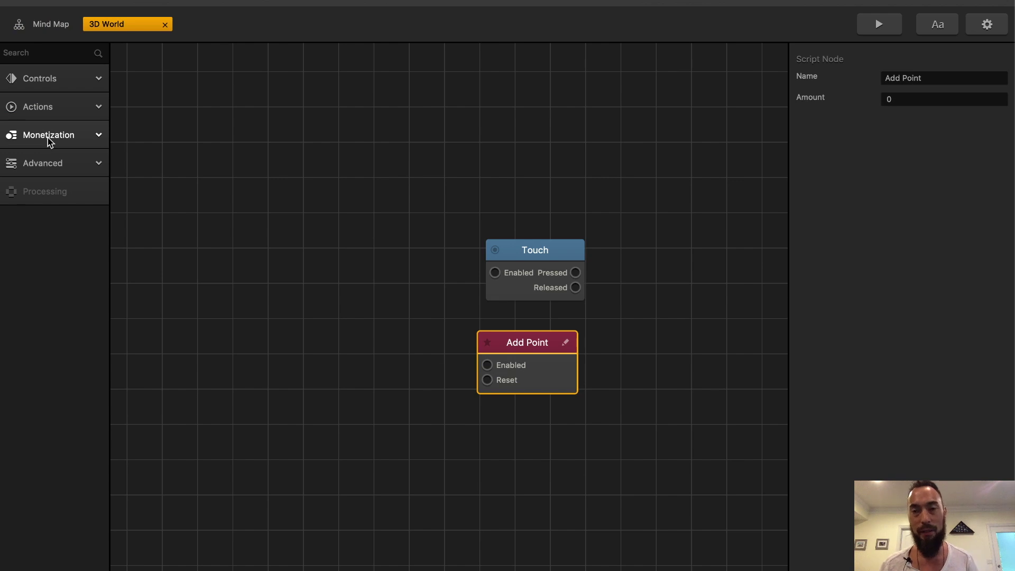
{"action": "left_click", "coordinate": [46, 163]}
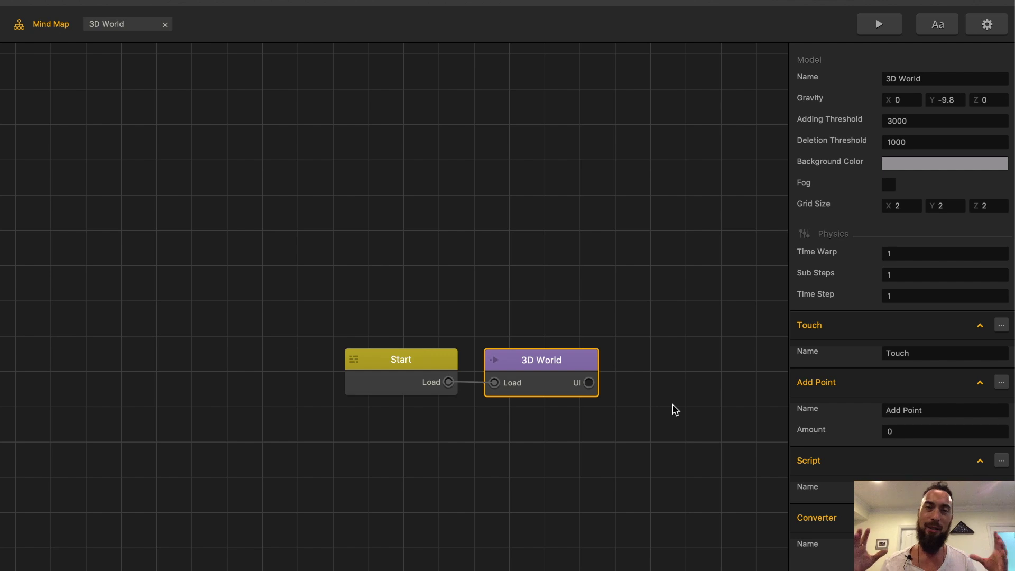
Open the 3D World scene and select the ground, with the cube, camera and sun in view.
{"action": "double_click", "coordinate": [540, 372]}
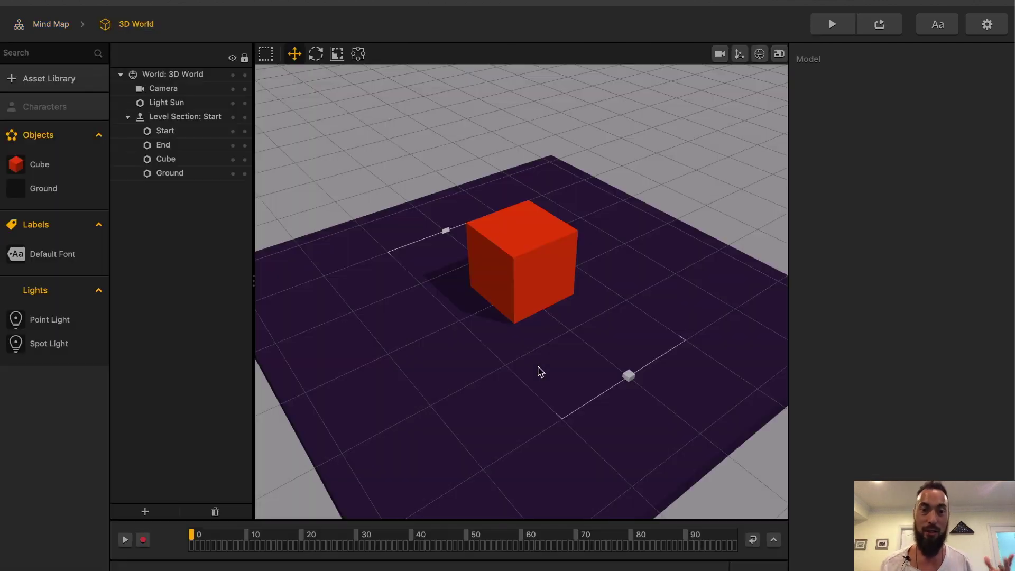
{"action": "scroll", "coordinate": [539, 371], "scroll_direction": "down", "scroll_amount": 5}
{"action": "right_click_drag", "start_coordinate": [527, 363], "coordinate": [532, 332]}
{"action": "left_click", "coordinate": [530, 331]}
{"action": "right_click_drag", "start_coordinate": [457, 166], "coordinate": [487, 249]}
{"action": "scroll", "coordinate": [487, 249], "scroll_direction": "up", "scroll_amount": 3}
Consult the Basic Controls article's section on the camera, light and cube in the scene editor.
{"action": "key", "text": "ctrl+Up"}
{"action": "key", "text": "ctrl+Up"}
{"action": "key", "text": "super+Tab"}
{"action": "scroll", "coordinate": [800, 353], "scroll_direction": "down", "scroll_amount": 5}
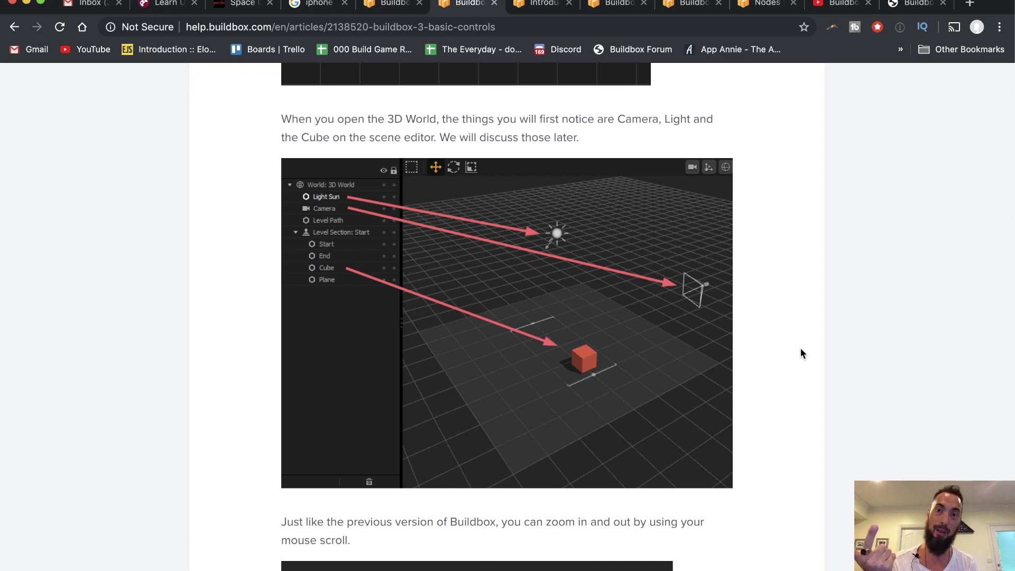
Switch back to Buildbox and recolor the ground magenta and the cube cyan.
{"action": "key", "text": "super+Tab"}
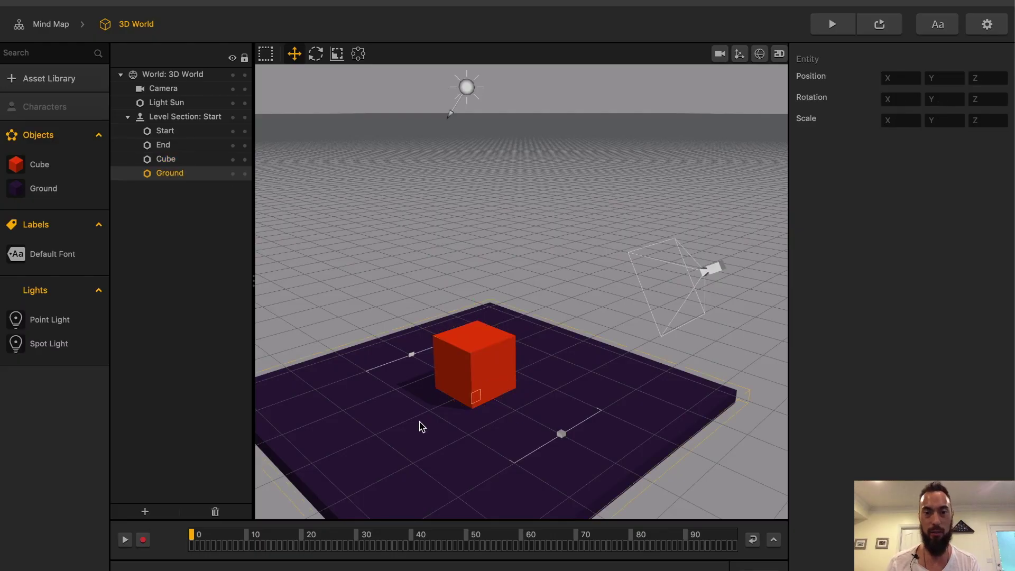
{"action": "left_click", "coordinate": [51, 191]}
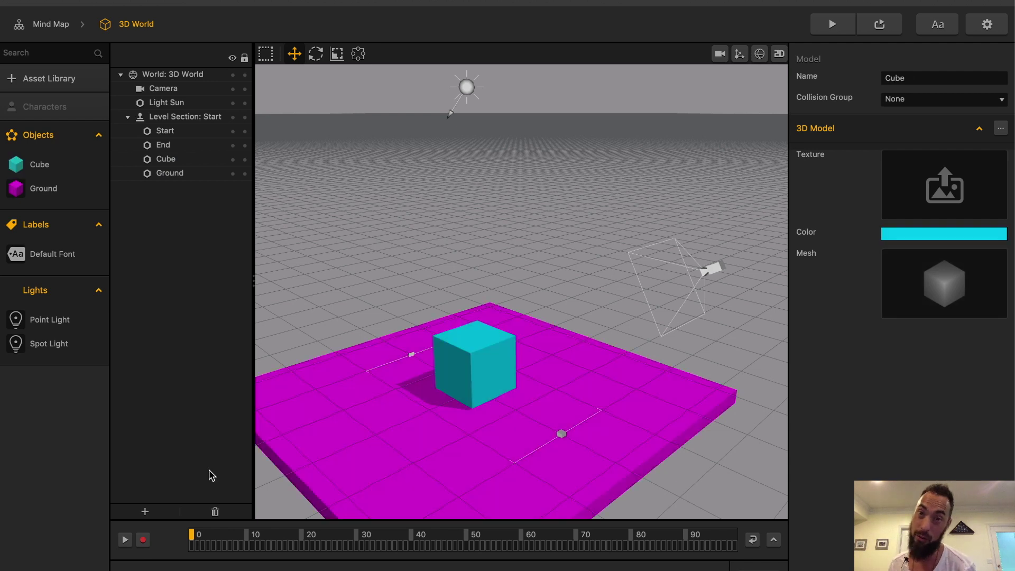
Inspect the Camera and Light Sun entities and their properties in the scene.
{"action": "left_click", "coordinate": [712, 268]}
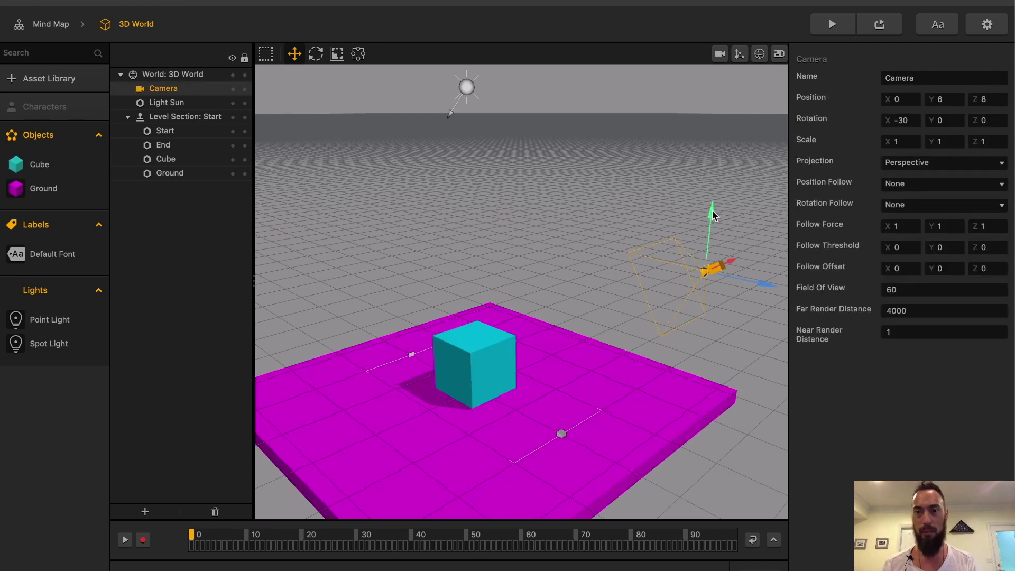
{"action": "mouse_move", "coordinate": [712, 215]}
{"action": "left_mouse_down"}
{"action": "mouse_move", "coordinate": [711, 312]}
{"action": "mouse_move", "coordinate": [721, 113]}
{"action": "mouse_move", "coordinate": [714, 201]}
{"action": "left_mouse_up"}
{"action": "left_click", "coordinate": [465, 88]}
{"action": "scroll", "coordinate": [486, 89], "scroll_direction": "down", "scroll_amount": 1}
{"action": "left_click_drag", "start_coordinate": [515, 93], "coordinate": [502, 293]}
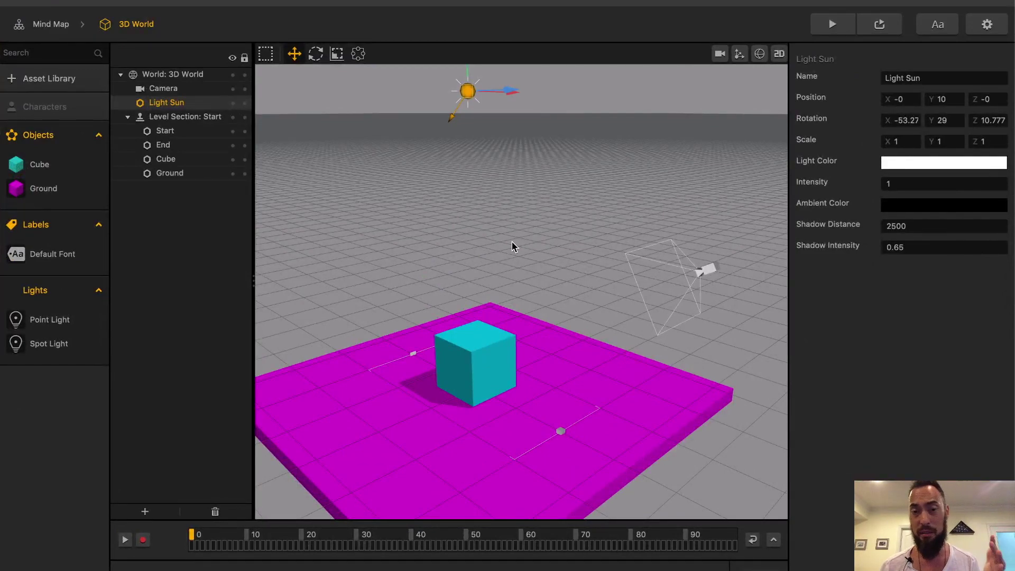
{"action": "key", "text": "ctrl+Up"}
{"action": "key", "text": "ctrl+Up"}
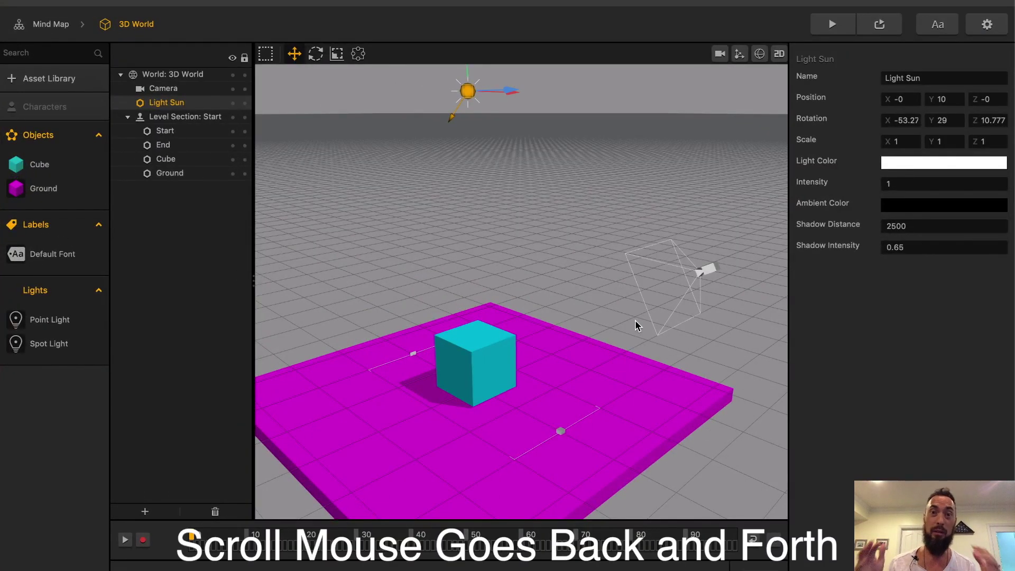
Examine the cube and ground from far away and close up by zooming the scene view.
{"action": "scroll", "coordinate": [508, 318], "scroll_direction": "down", "scroll_amount": 5}
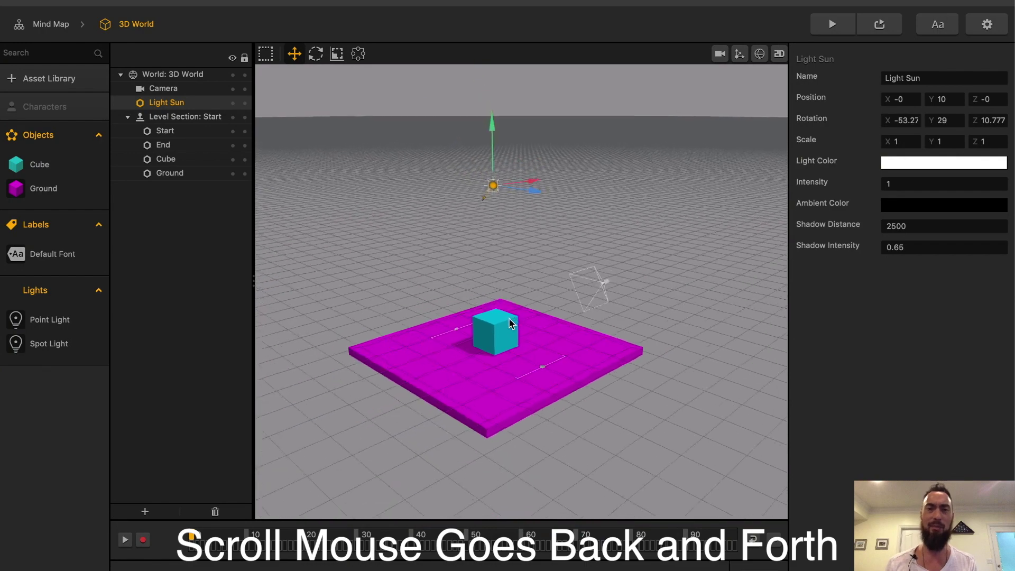
{"action": "scroll", "coordinate": [509, 318], "scroll_direction": "up", "scroll_amount": 10}
{"action": "scroll", "coordinate": [506, 322], "scroll_direction": "down", "scroll_amount": 6}
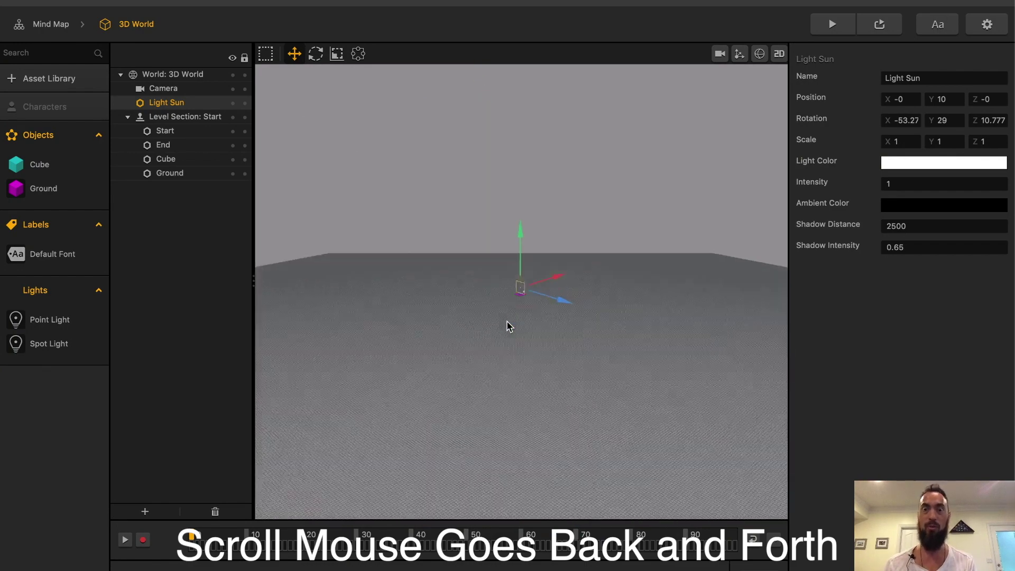
{"action": "scroll", "coordinate": [507, 321], "scroll_direction": "up", "scroll_amount": 4}
{"action": "scroll", "coordinate": [507, 326], "scroll_direction": "down", "scroll_amount": 5}
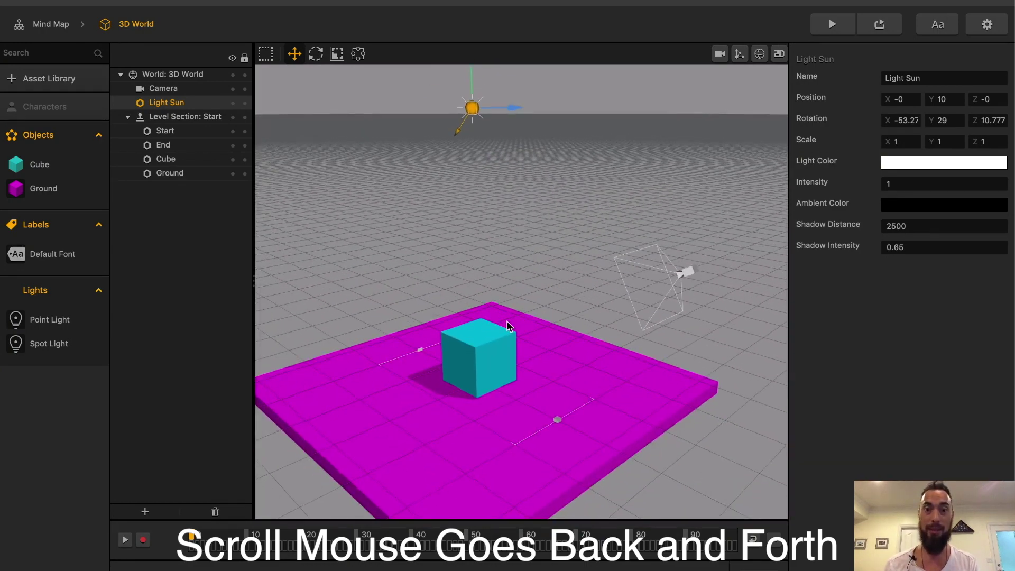
{"action": "scroll", "coordinate": [508, 325], "scroll_direction": "up", "scroll_amount": 3}
{"action": "scroll", "coordinate": [508, 325], "scroll_direction": "up", "scroll_amount": 5}
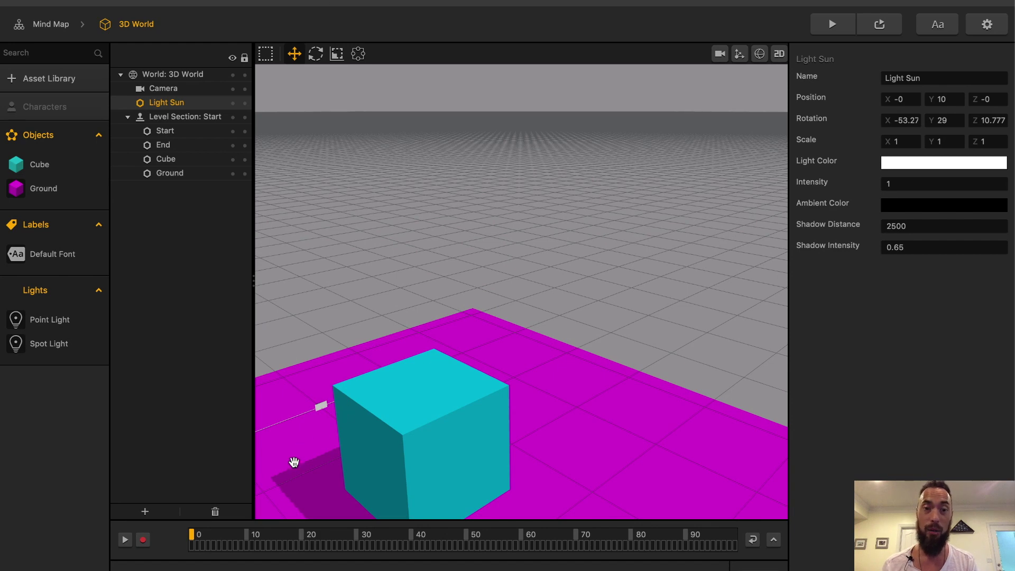
Examine the cube and its shadow from several angles by orbiting and panning the scene view.
{"action": "middle_click_drag", "start_coordinate": [288, 468], "coordinate": [503, 193]}
{"action": "mouse_move", "coordinate": [504, 193]}
{"action": "left_mouse_down"}
{"action": "mouse_move", "coordinate": [460, 421]}
{"action": "mouse_move", "coordinate": [437, 177]}
{"action": "mouse_move", "coordinate": [453, 107]}
{"action": "mouse_move", "coordinate": [432, 430]}
{"action": "mouse_move", "coordinate": [448, 165]}
{"action": "mouse_move", "coordinate": [423, 233]}
{"action": "mouse_move", "coordinate": [582, 232]}
{"action": "mouse_move", "coordinate": [491, 244]}
{"action": "mouse_move", "coordinate": [476, 233]}
{"action": "mouse_move", "coordinate": [506, 215]}
{"action": "mouse_move", "coordinate": [439, 213]}
{"action": "mouse_move", "coordinate": [462, 239]}
{"action": "mouse_move", "coordinate": [613, 251]}
{"action": "mouse_move", "coordinate": [410, 240]}
{"action": "mouse_move", "coordinate": [360, 186]}
{"action": "mouse_move", "coordinate": [397, 253]}
{"action": "mouse_move", "coordinate": [491, 253]}
{"action": "mouse_move", "coordinate": [407, 243]}
{"action": "mouse_move", "coordinate": [517, 306]}
{"action": "mouse_move", "coordinate": [453, 246]}
{"action": "left_mouse_up"}
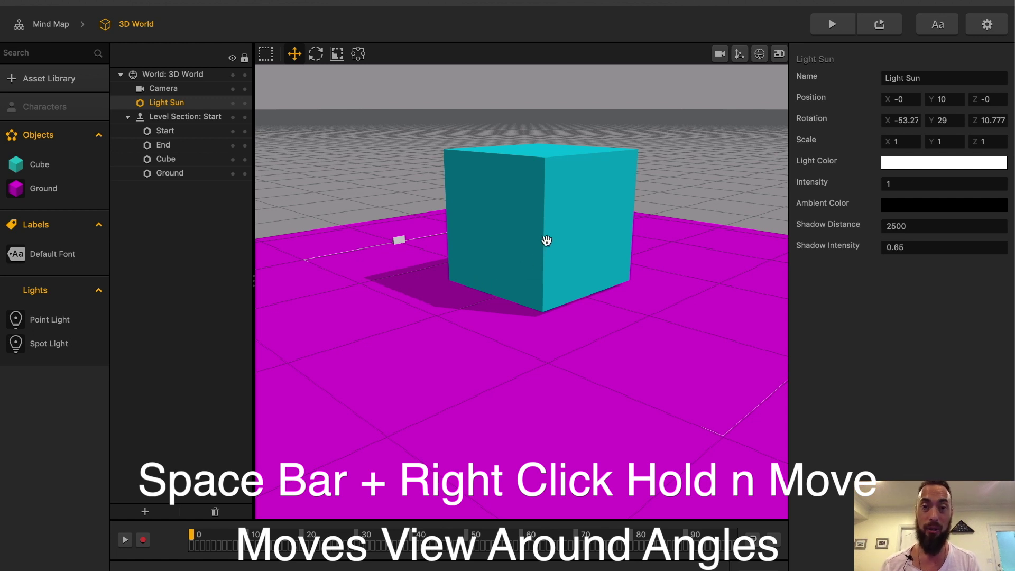
{"action": "right_click_drag", "start_coordinate": [555, 259], "coordinate": [494, 236]}
{"action": "scroll", "coordinate": [494, 290], "scroll_direction": "up", "scroll_amount": 5}
{"action": "scroll", "coordinate": [533, 227], "scroll_direction": "down", "scroll_amount": 3}
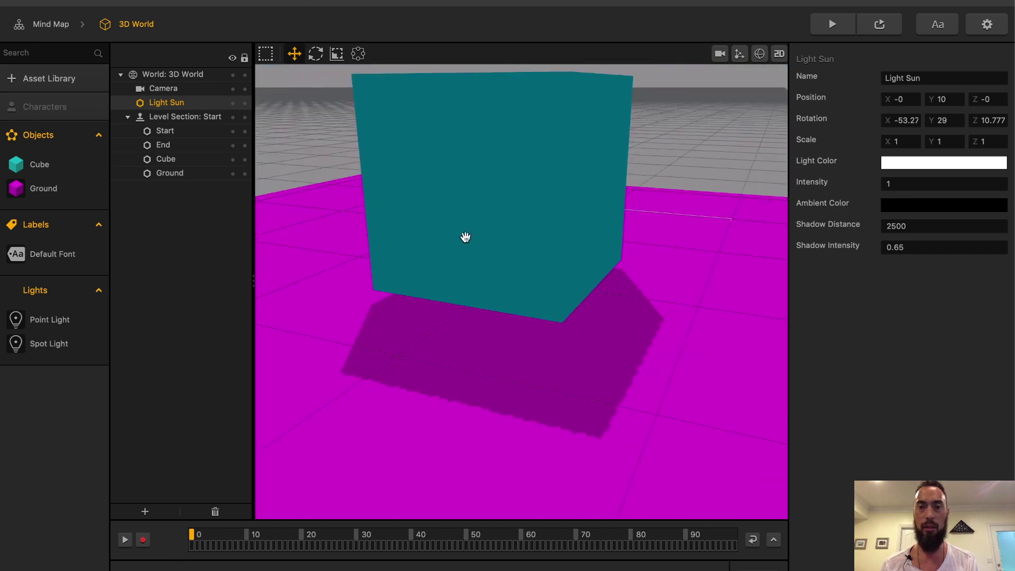
{"action": "scroll", "coordinate": [562, 227], "scroll_direction": "down", "scroll_amount": 5}
{"action": "mouse_move", "coordinate": [466, 252]}
{"action": "left_mouse_down"}
{"action": "mouse_move", "coordinate": [525, 254]}
{"action": "mouse_move", "coordinate": [571, 280]}
{"action": "left_mouse_up"}
{"action": "mouse_move", "coordinate": [471, 279]}
{"action": "left_mouse_down"}
{"action": "mouse_move", "coordinate": [489, 267]}
{"action": "mouse_move", "coordinate": [422, 282]}
{"action": "left_mouse_up"}
Duplicate the cube and stack the copy directly on top of it at Y 3.056.
{"action": "left_click", "coordinate": [541, 267]}
{"action": "left_click_drag", "start_coordinate": [565, 252], "coordinate": [469, 221]}
{"action": "right_click_drag", "start_coordinate": [469, 221], "coordinate": [465, 201]}
{"action": "key", "text": "ctrl+d"}
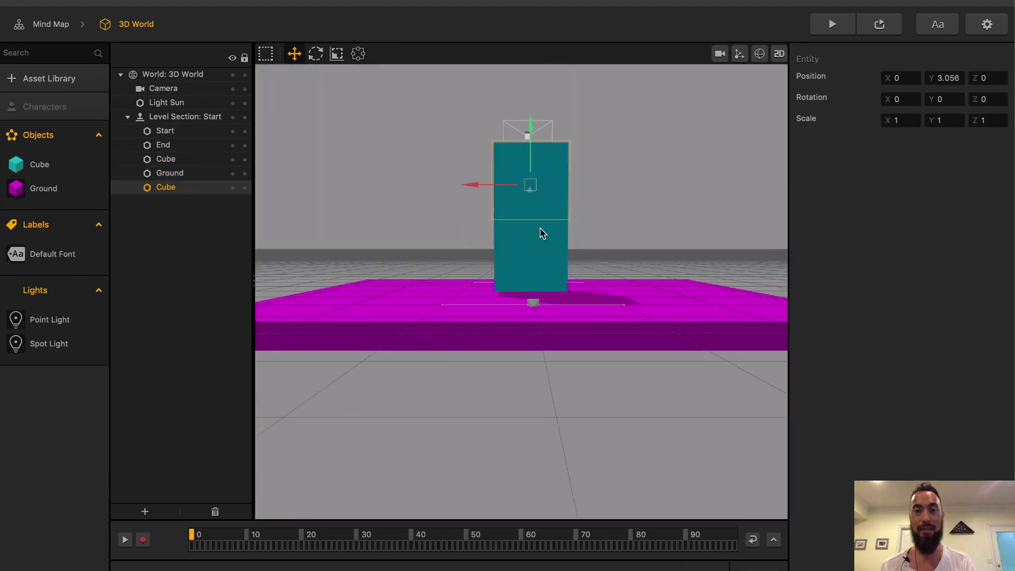
{"action": "key", "text": "w"}
Duplicate the upper cube sideways to X -2, Y 3.056, and duplicate that copy down to Y 1.056.
{"action": "key", "text": "ctrl+d"}
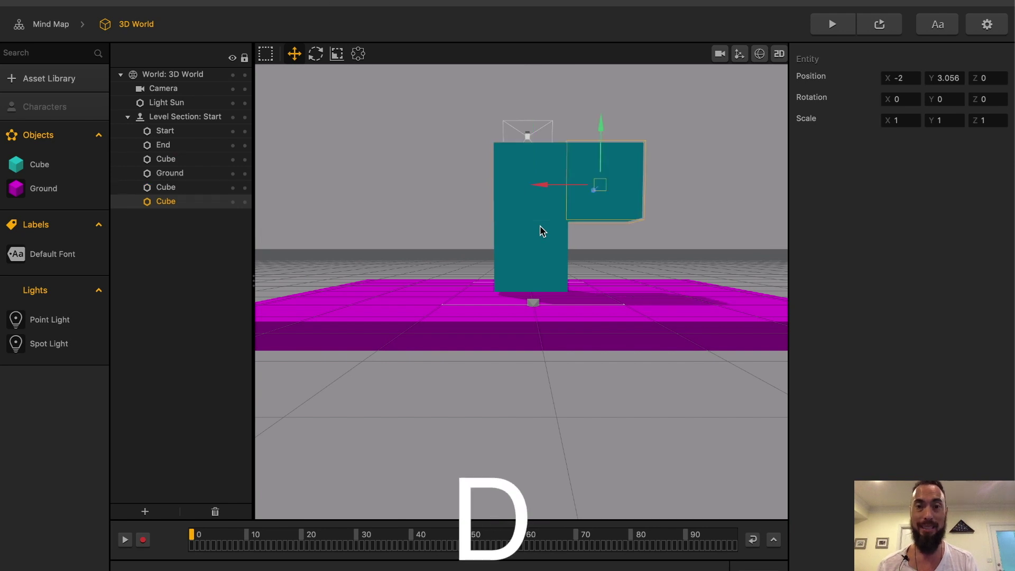
{"action": "key", "text": "ctrl+d"}
{"action": "key", "text": "s"}
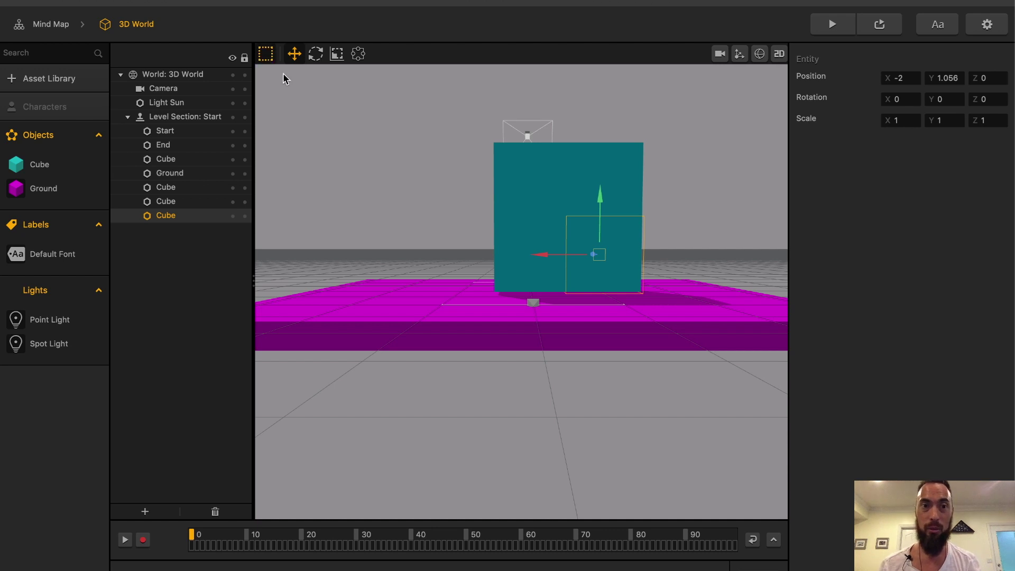
Duplicate the four-cube block and move the copy sideways against the original to form a wall four cubes wide and two high.
{"action": "left_click_drag", "start_coordinate": [276, 73], "coordinate": [591, 250]}
{"action": "key", "text": "a"}
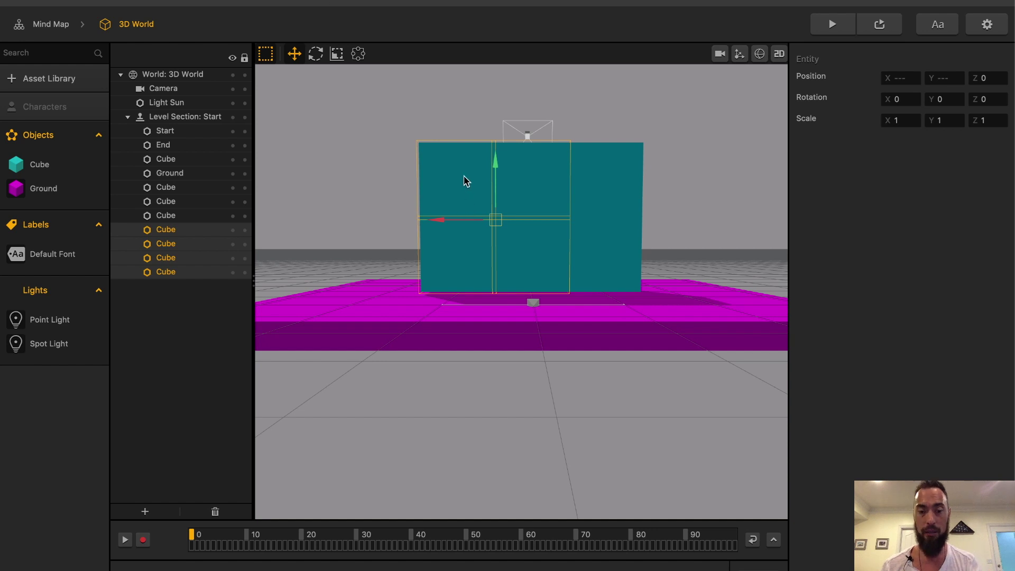
{"action": "left_click_drag", "start_coordinate": [444, 223], "coordinate": [372, 224]}
Nest the seven other cubes under the first Cube in the hierarchy, and move them back out to the level section.
{"action": "right_click_drag", "start_coordinate": [415, 145], "coordinate": [540, 239]}
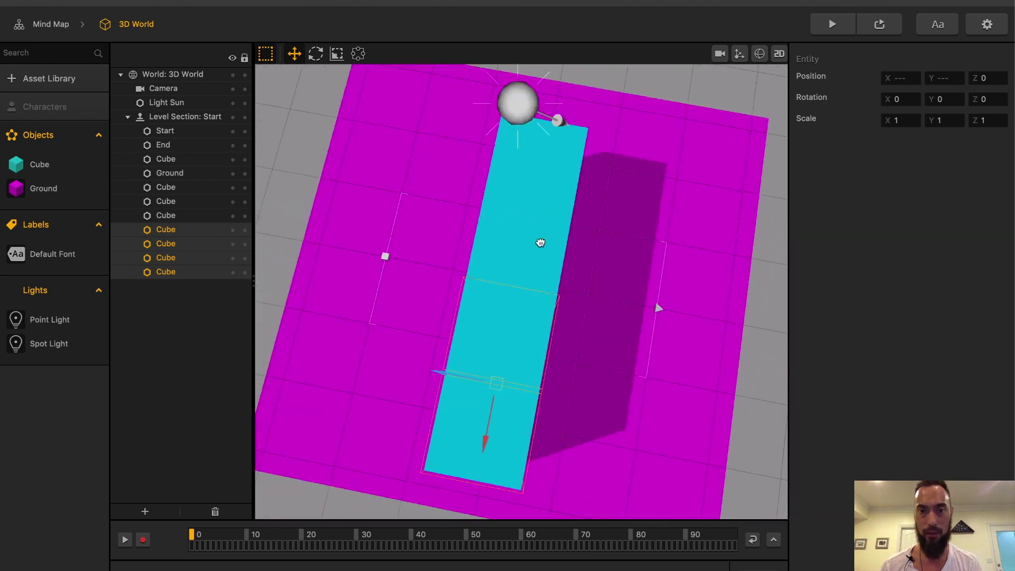
{"action": "scroll", "coordinate": [516, 334], "scroll_direction": "up", "scroll_amount": 5}
{"action": "left_click_drag", "start_coordinate": [504, 380], "coordinate": [510, 303]}
{"action": "scroll", "coordinate": [529, 254], "scroll_direction": "down", "scroll_amount": 5}
{"action": "right_click_drag", "start_coordinate": [530, 251], "coordinate": [597, 300]}
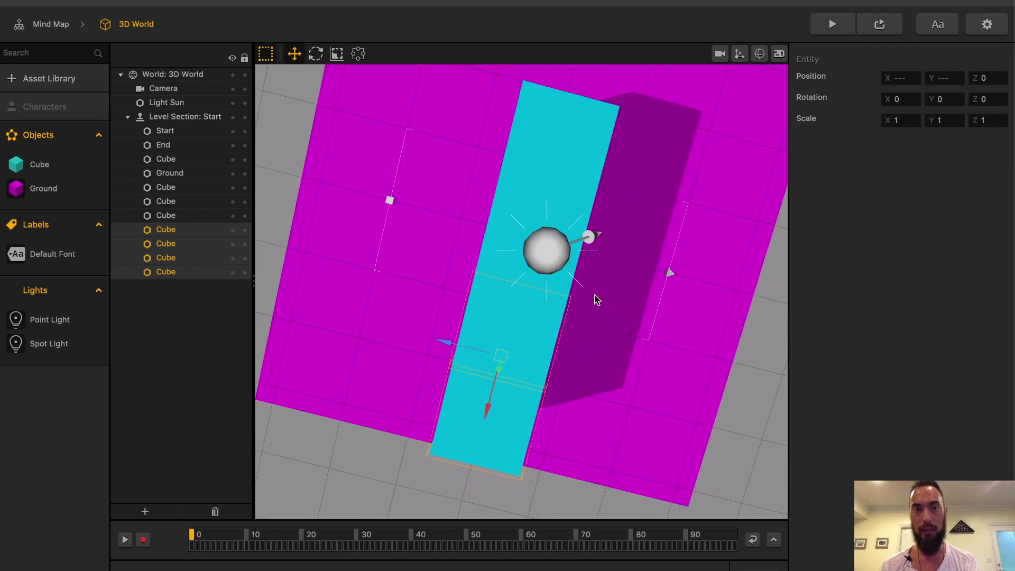
{"action": "left_click", "coordinate": [180, 216], "text": "super"}
{"action": "left_click", "coordinate": [176, 202], "text": "super"}
{"action": "left_click", "coordinate": [174, 189], "text": "super"}
{"action": "left_click_drag", "start_coordinate": [175, 192], "coordinate": [183, 161]}
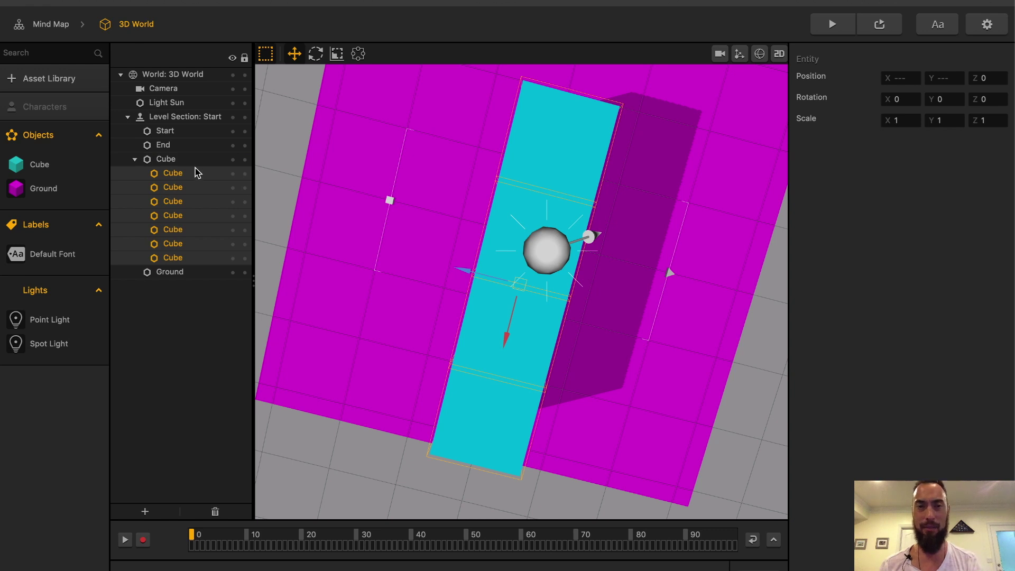
{"action": "left_click_drag", "start_coordinate": [192, 173], "coordinate": [194, 154]}
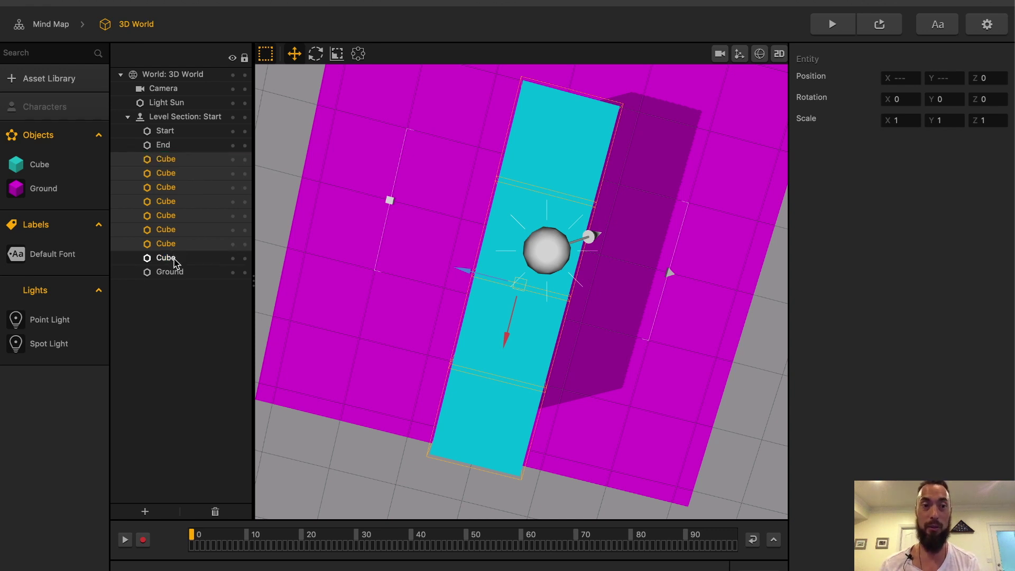
Try to duplicate all eight cubes after selecting them one by one in the hierarchy, and undo the pasted cube.
{"action": "left_click", "coordinate": [169, 258]}
{"action": "left_click", "coordinate": [168, 244]}
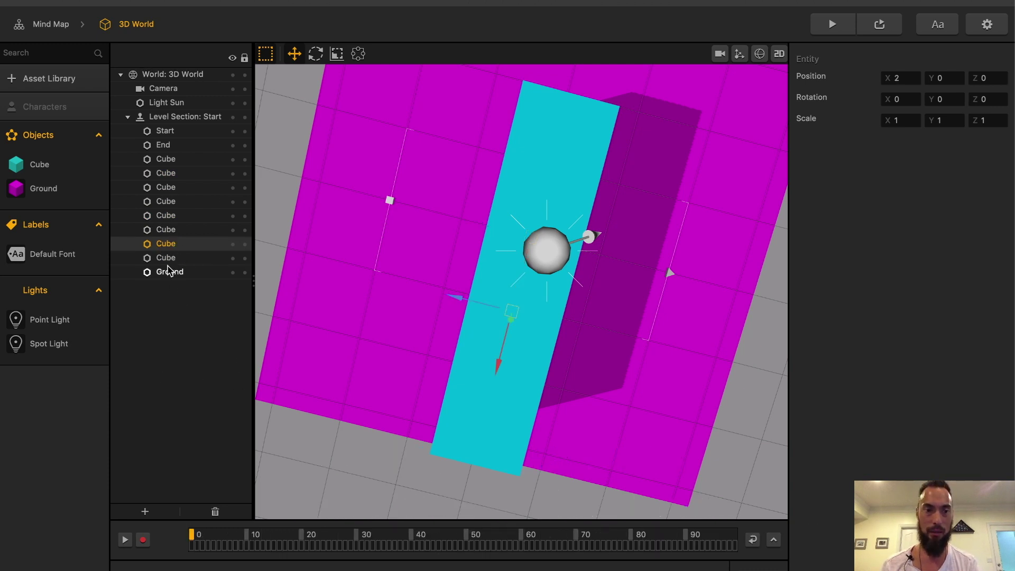
{"action": "left_click", "coordinate": [169, 258]}
{"action": "left_click", "coordinate": [168, 245], "text": "shift"}
{"action": "left_click", "coordinate": [169, 230], "text": "shift"}
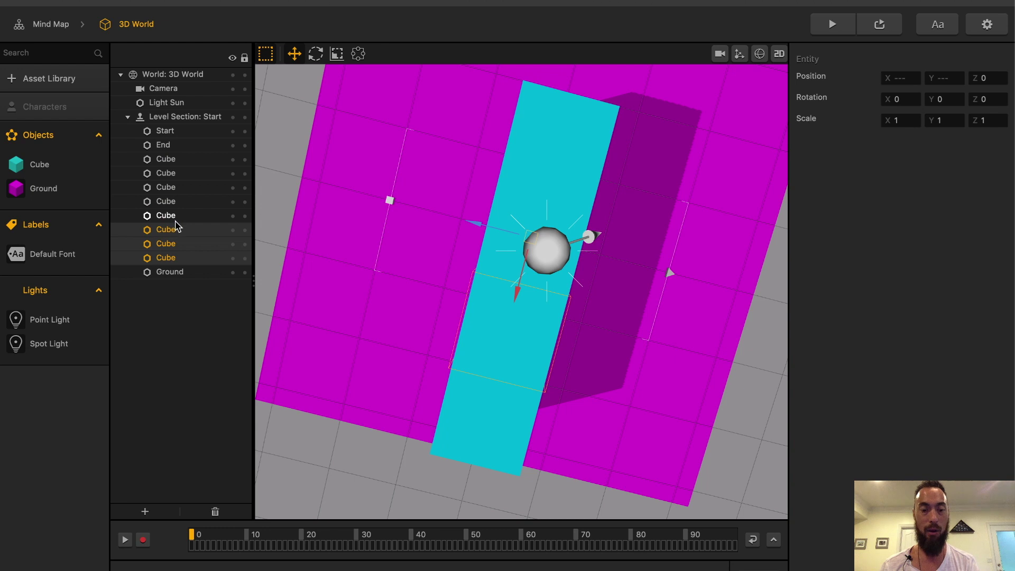
{"action": "left_click", "coordinate": [170, 215], "text": "shift"}
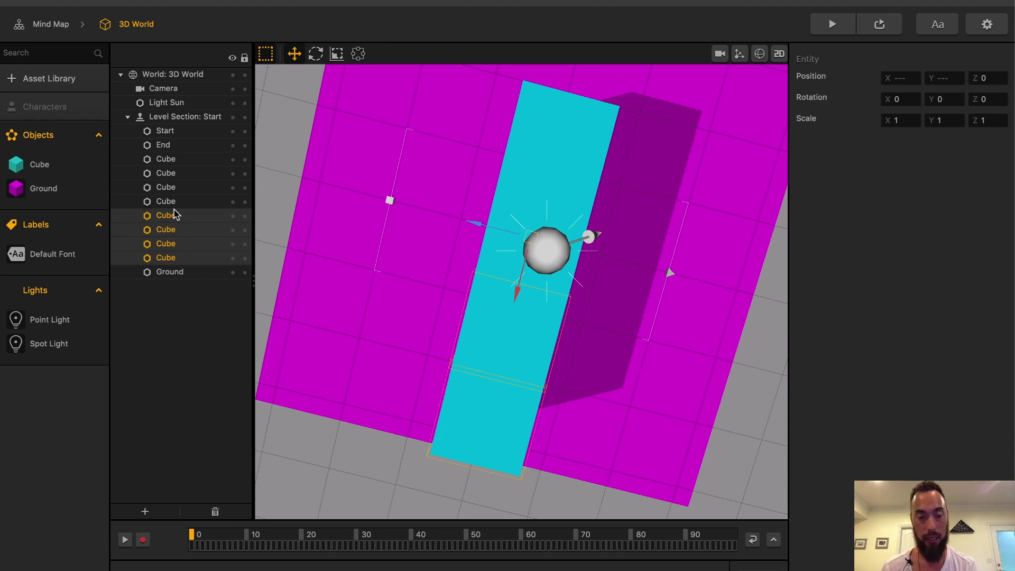
{"action": "left_click", "coordinate": [169, 202], "text": "shift"}
{"action": "left_click", "coordinate": [168, 159], "text": "shift"}
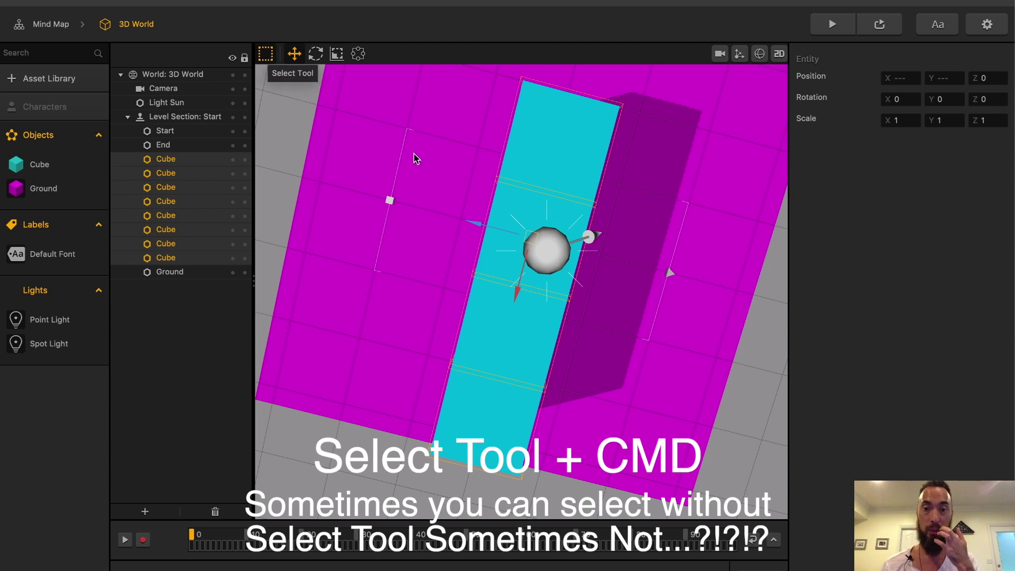
{"action": "left_click", "coordinate": [547, 278]}
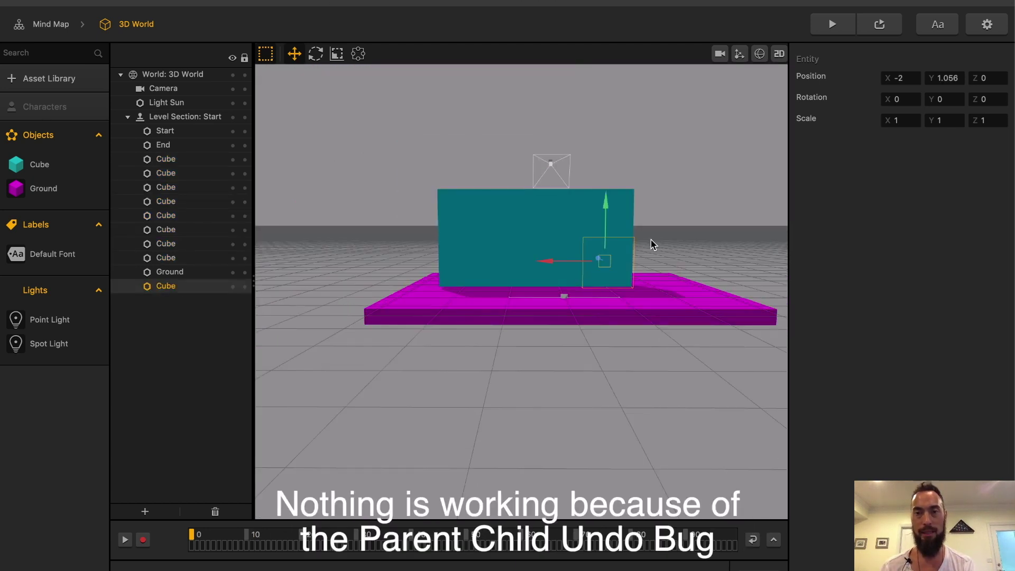
{"action": "key", "text": "ctrl+z"}
Box-select all eight cubes in the scene, try to paste a duplicate, and box-select the whole wall again.
{"action": "left_click_drag", "start_coordinate": [666, 252], "coordinate": [333, 201]}
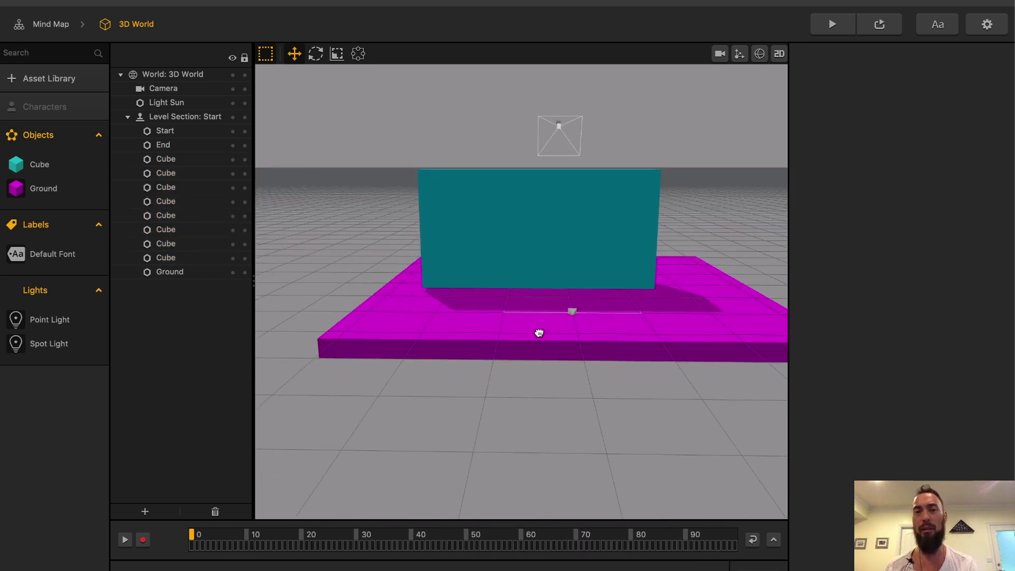
{"action": "left_click_drag", "start_coordinate": [539, 331], "coordinate": [539, 328]}
{"action": "left_click_drag", "start_coordinate": [689, 245], "coordinate": [379, 205]}
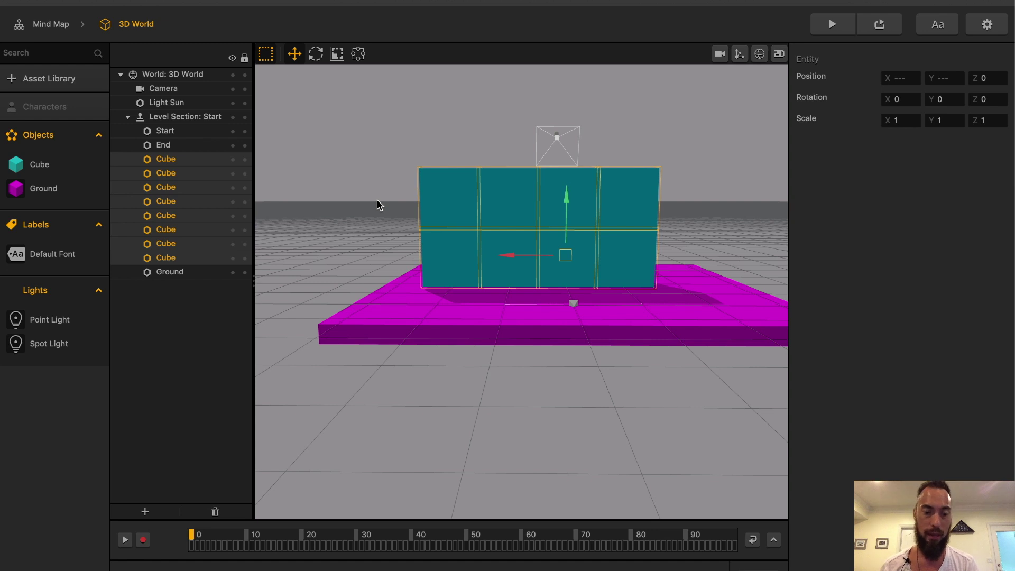
{"action": "key", "text": "super+v"}
{"action": "left_click_drag", "start_coordinate": [685, 246], "coordinate": [387, 195]}
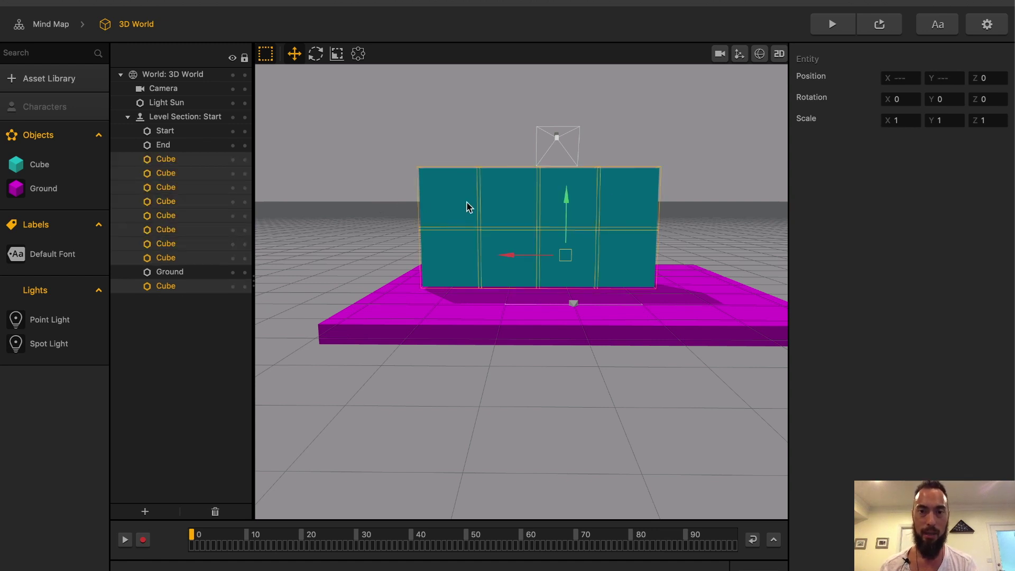